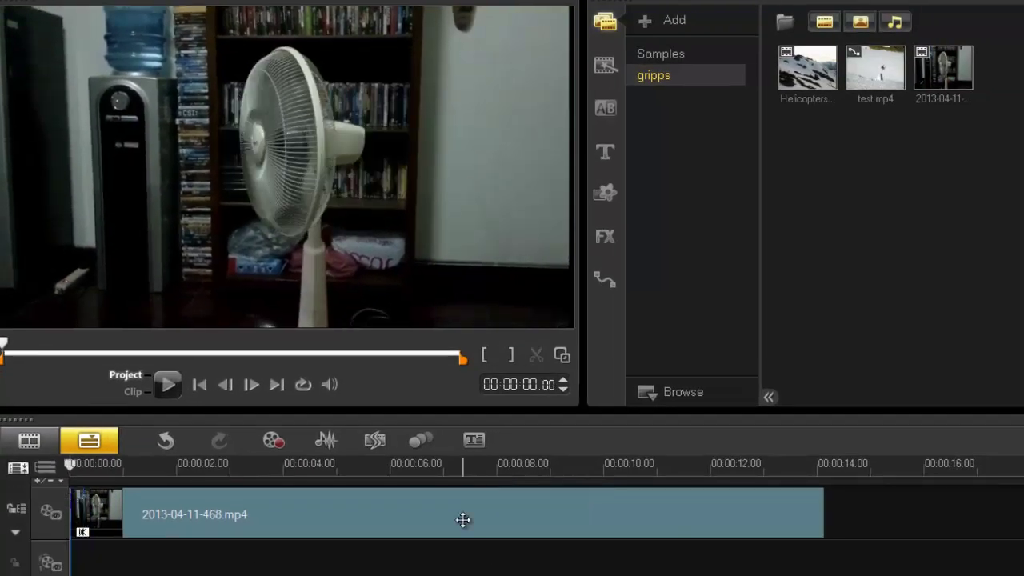
- Place Tracker 01 on the fan's grille and track its motion through the whole clip
click(463, 520)
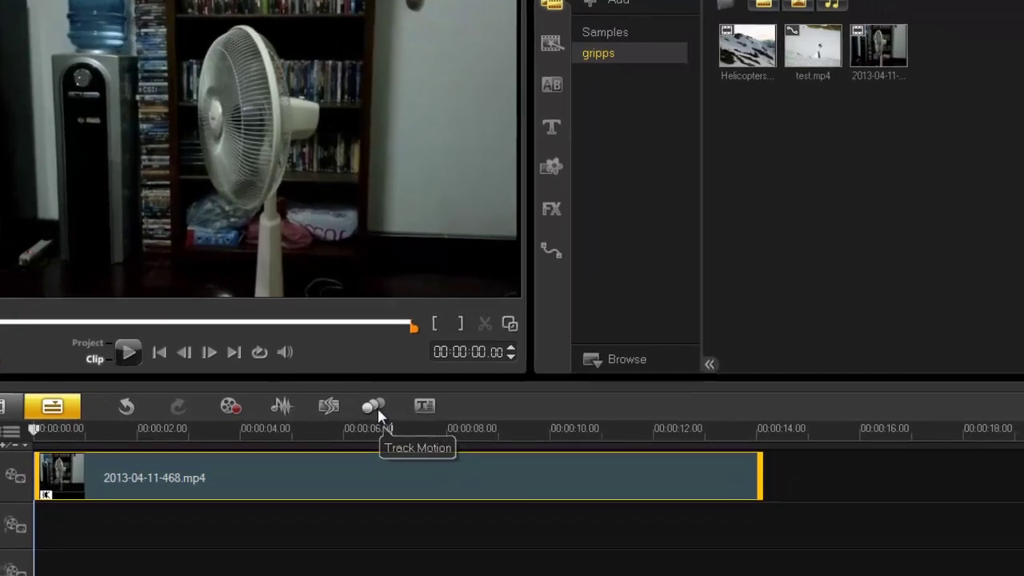
click(422, 443)
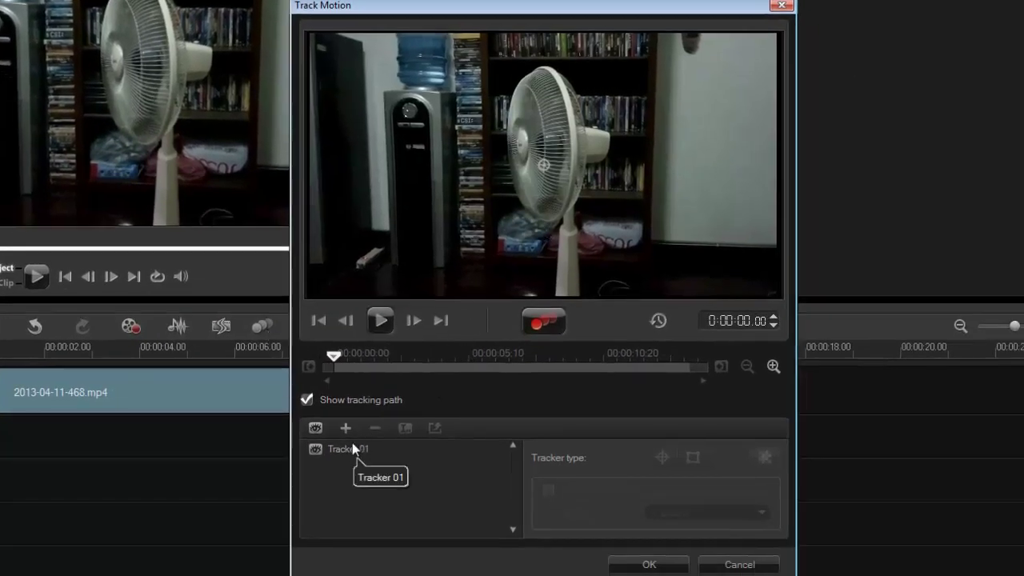
click(352, 448)
drag(543, 169, 574, 145)
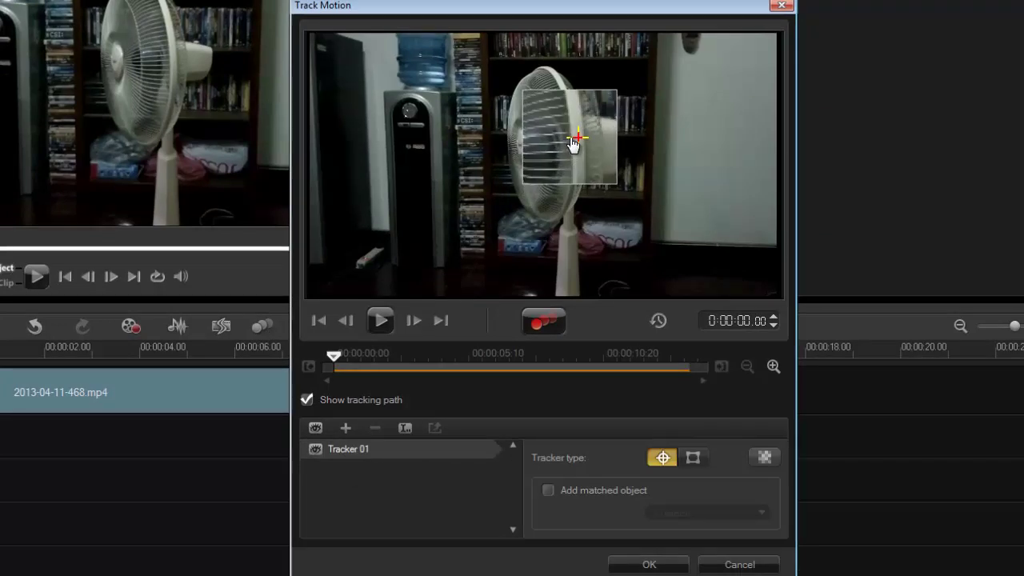
drag(573, 144, 573, 143)
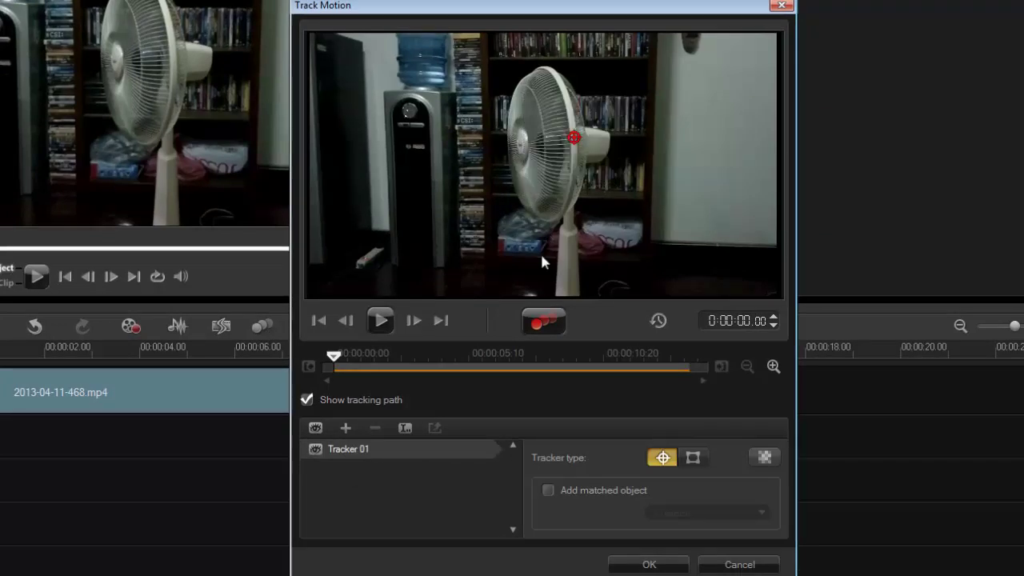
click(543, 324)
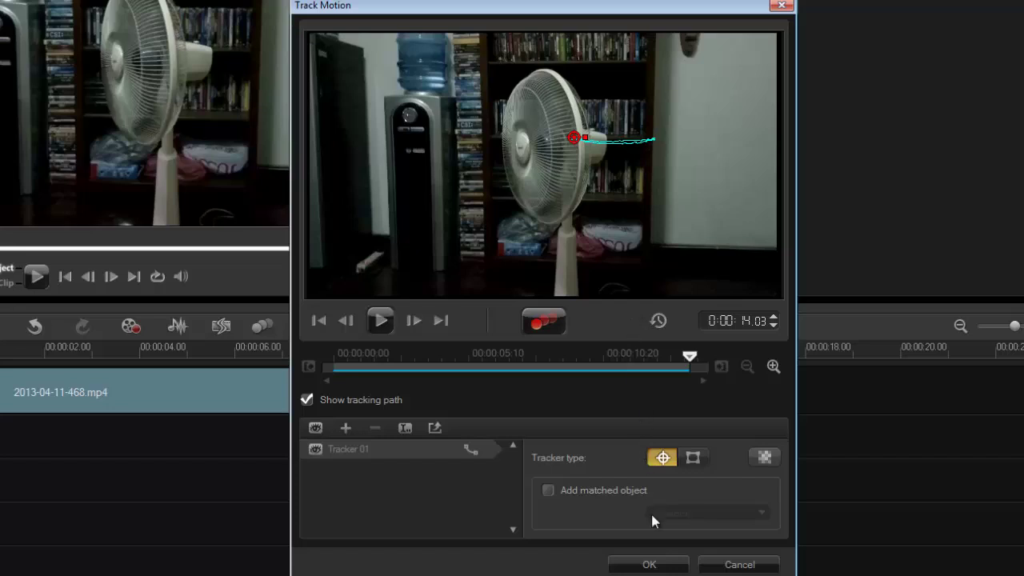
- Accept the tracked path and create a new title reading 'test'
click(657, 570)
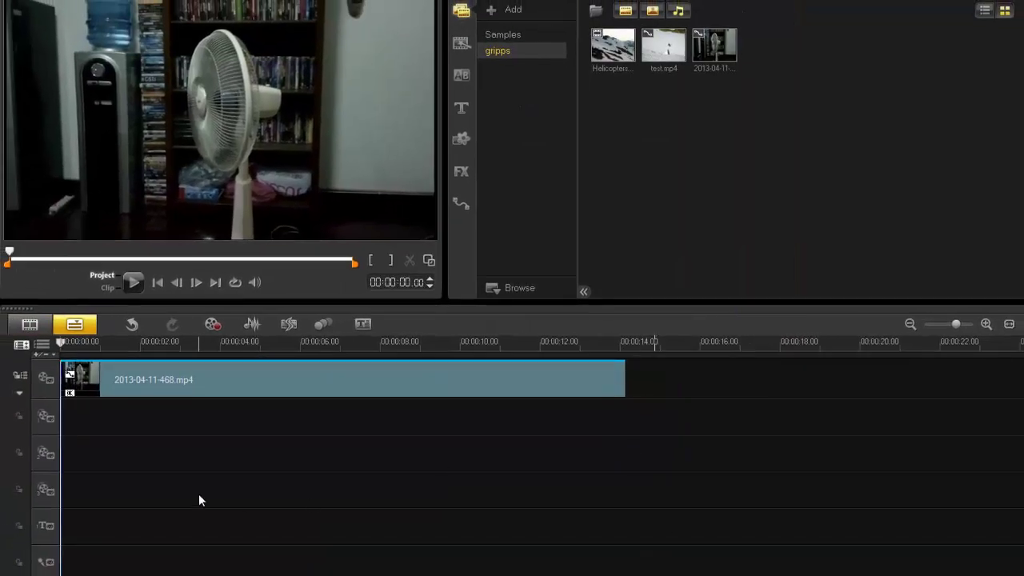
click(460, 107)
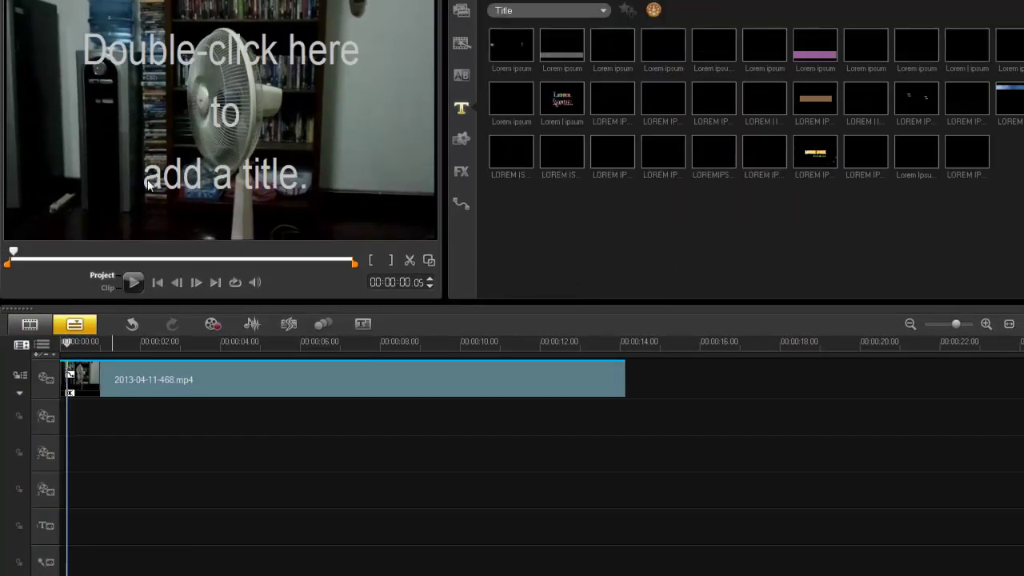
double_click(145, 133)
text(t)
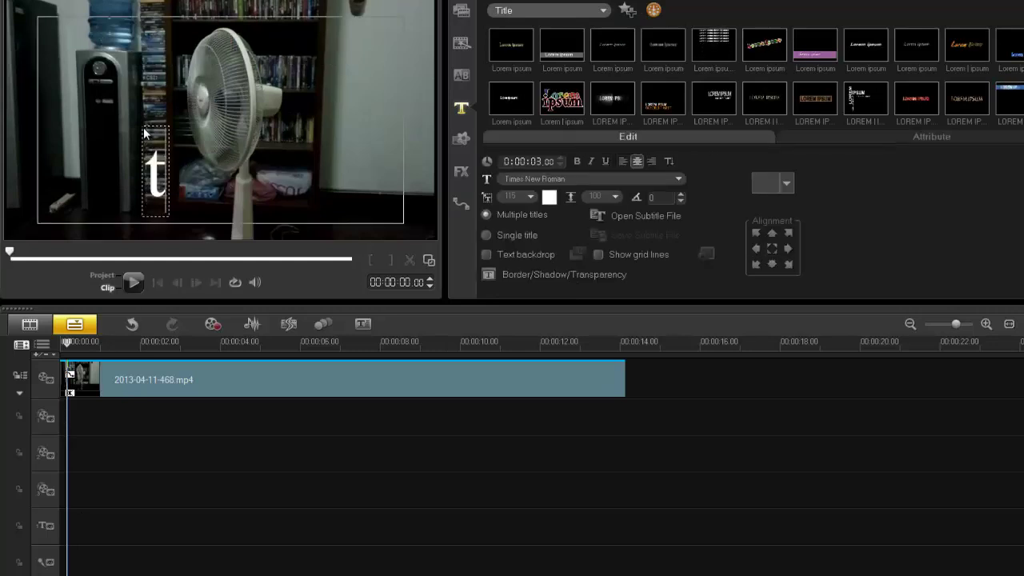
text(est)
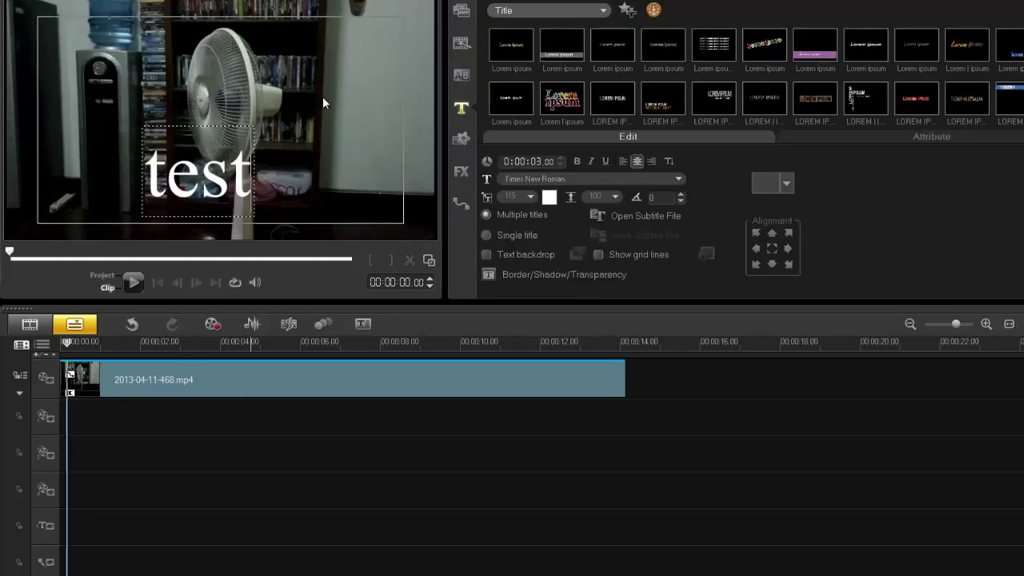
click(311, 52)
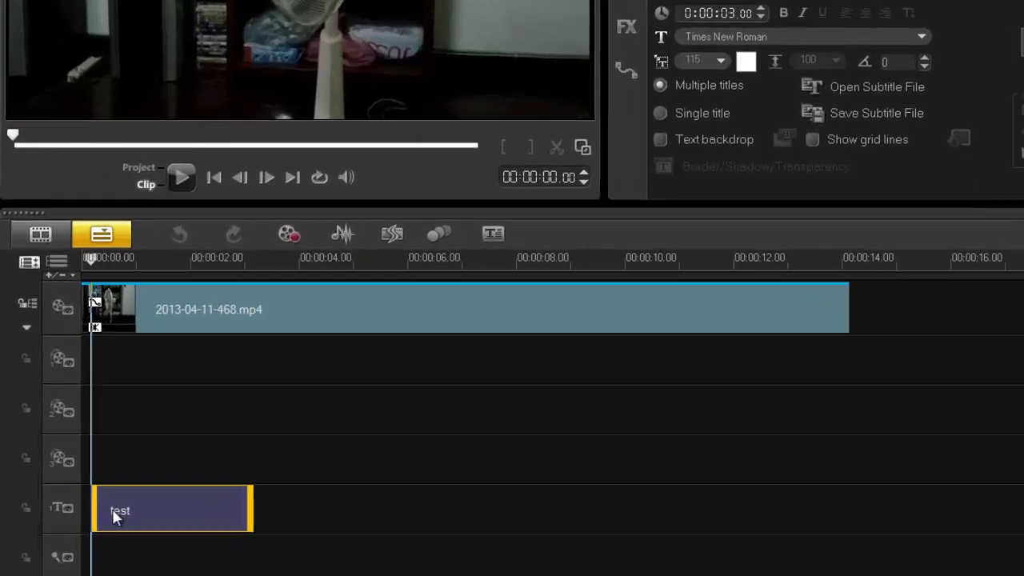
- Stretch the 'test' title to 00:00:14.02, confirm its Customize Motion settings, and play the project
drag(89, 528, 78, 526)
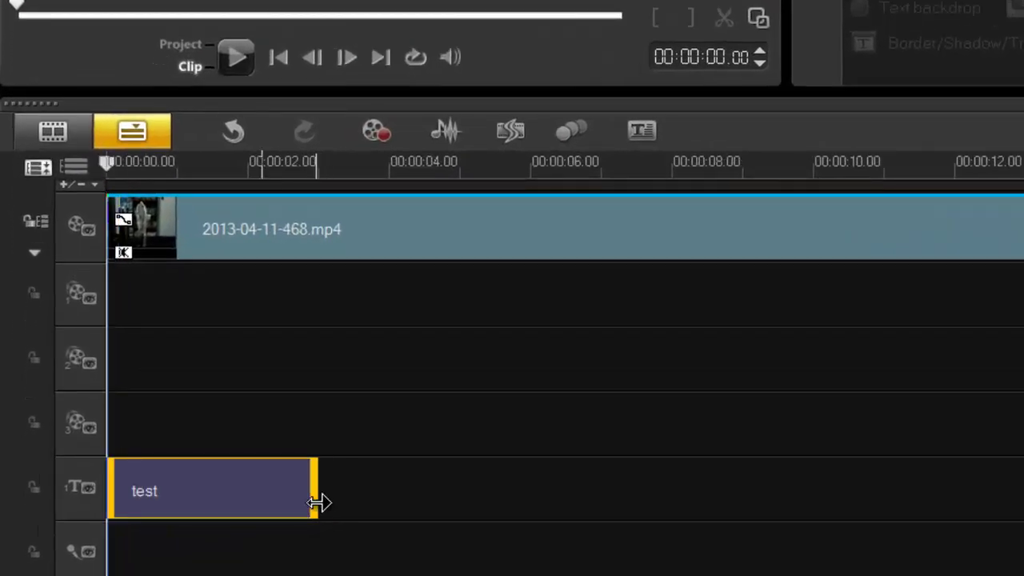
click(319, 502)
drag(317, 489, 740, 496)
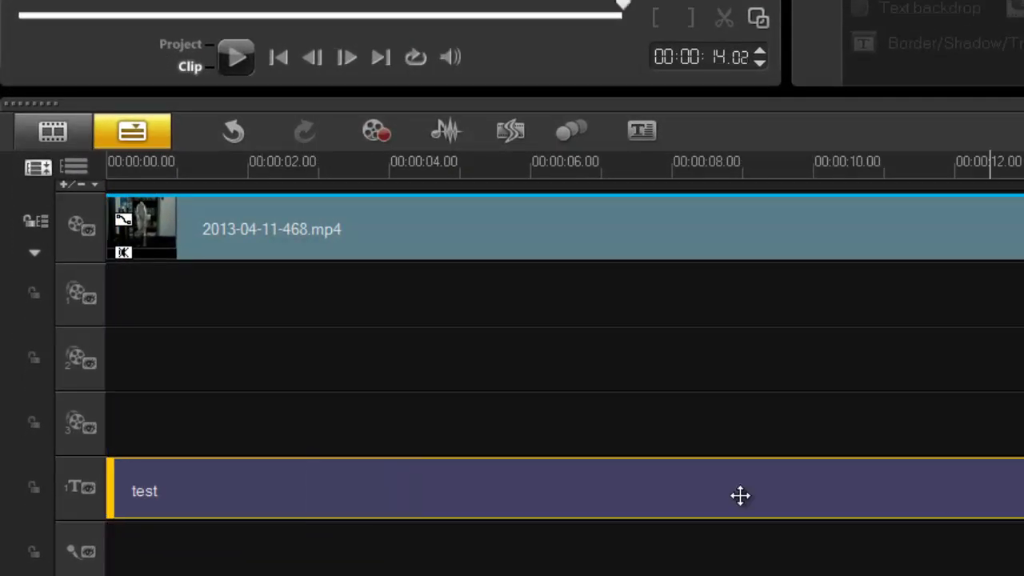
right_click(486, 512)
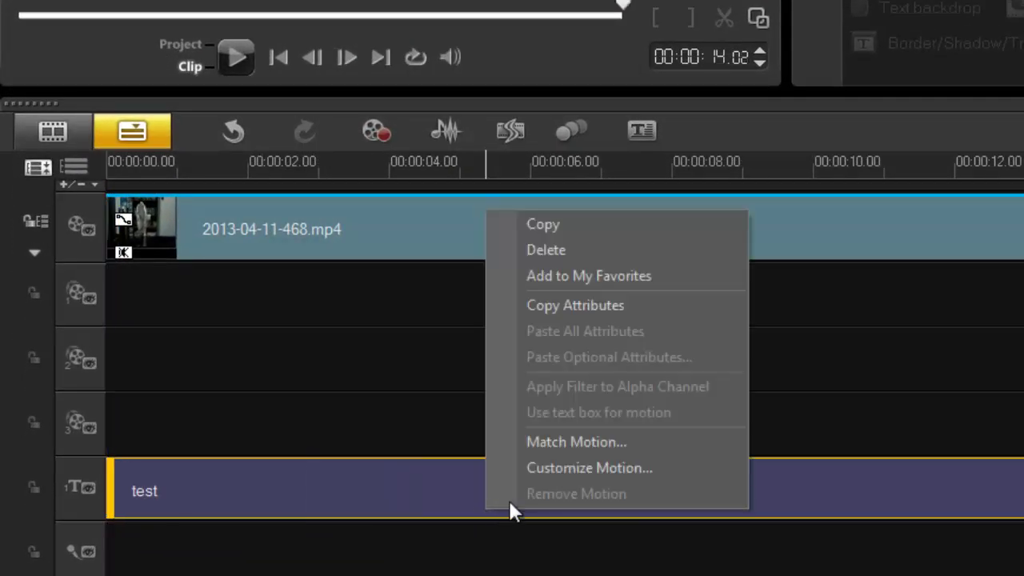
click(553, 468)
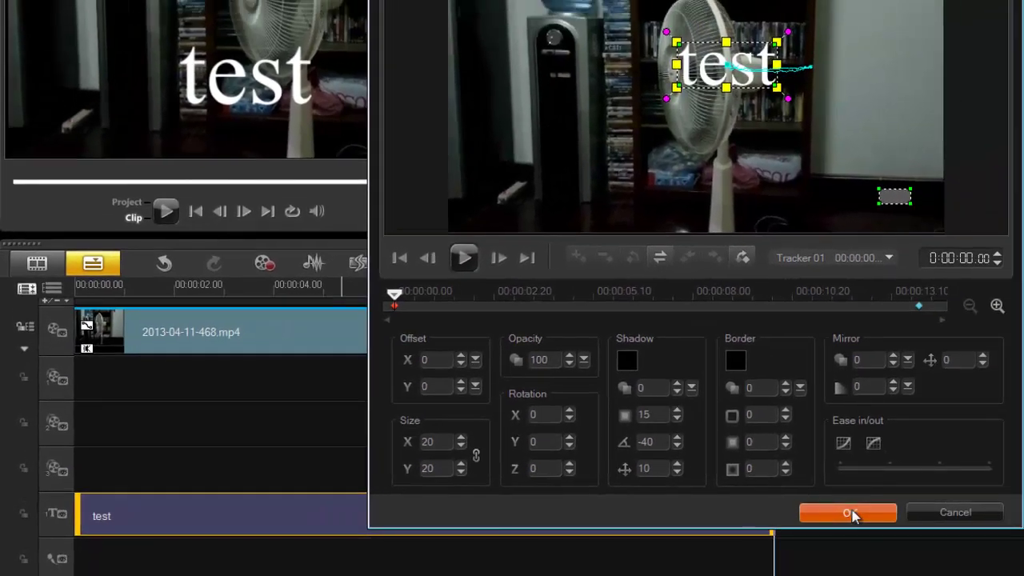
click(850, 515)
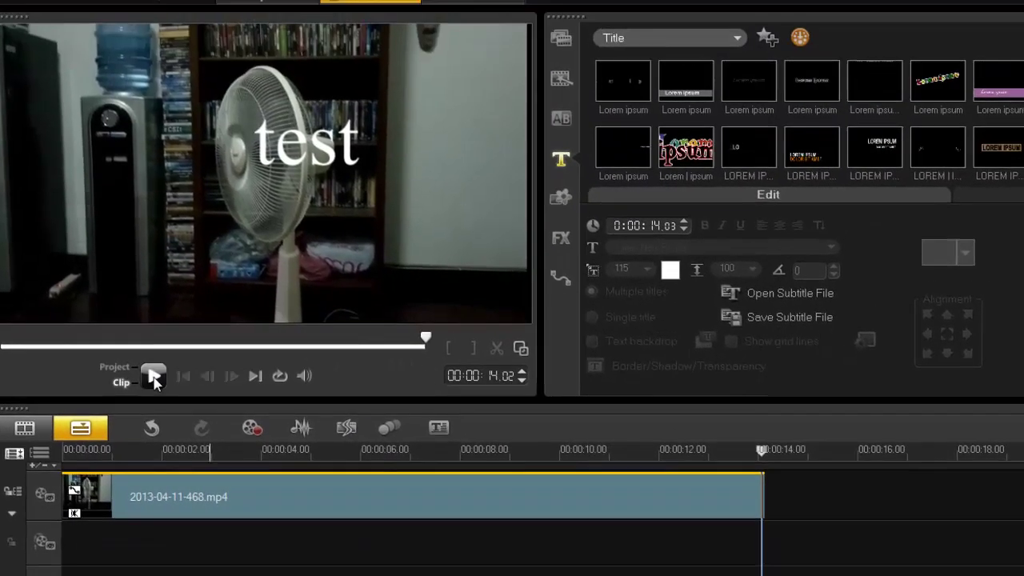
click(155, 380)
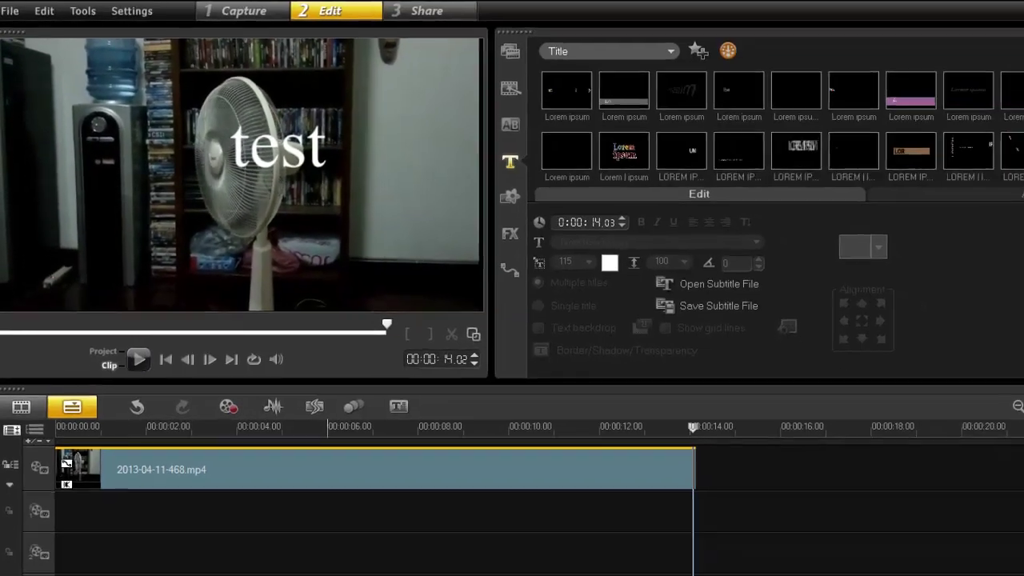
- Delete the test title and reopen motion tracking on the fan clip with its tracker selected
key(Delete)
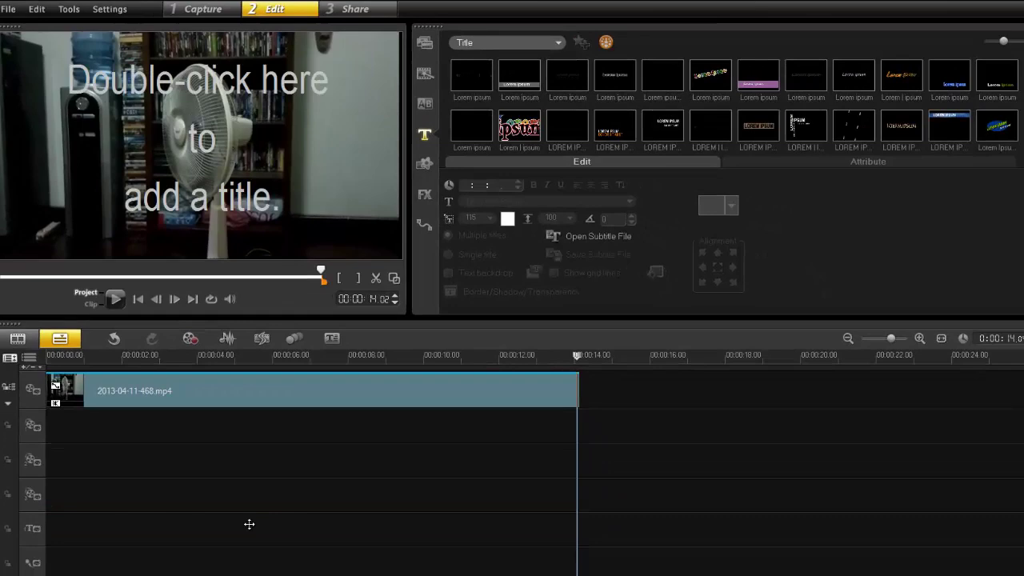
click(288, 404)
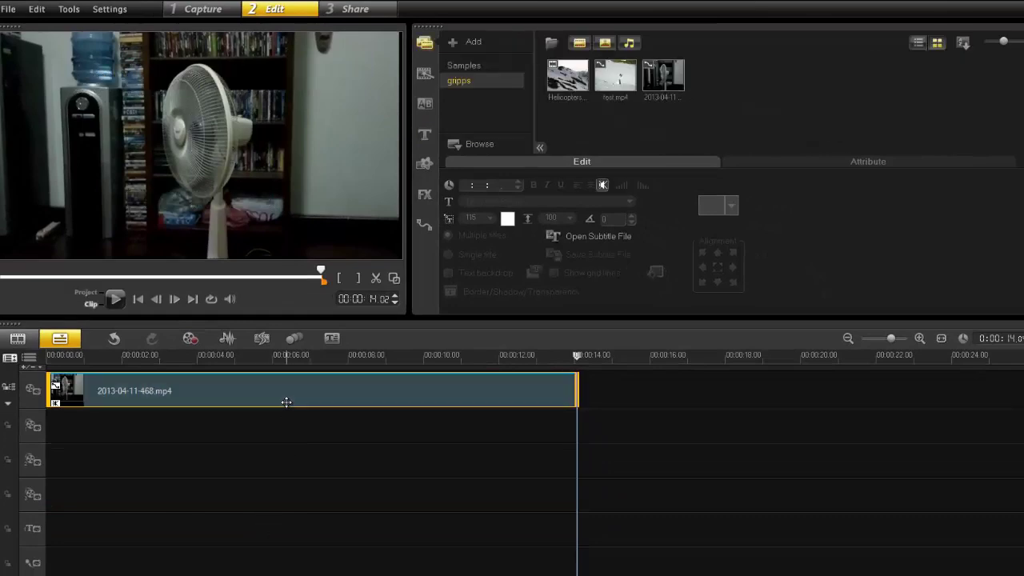
click(294, 336)
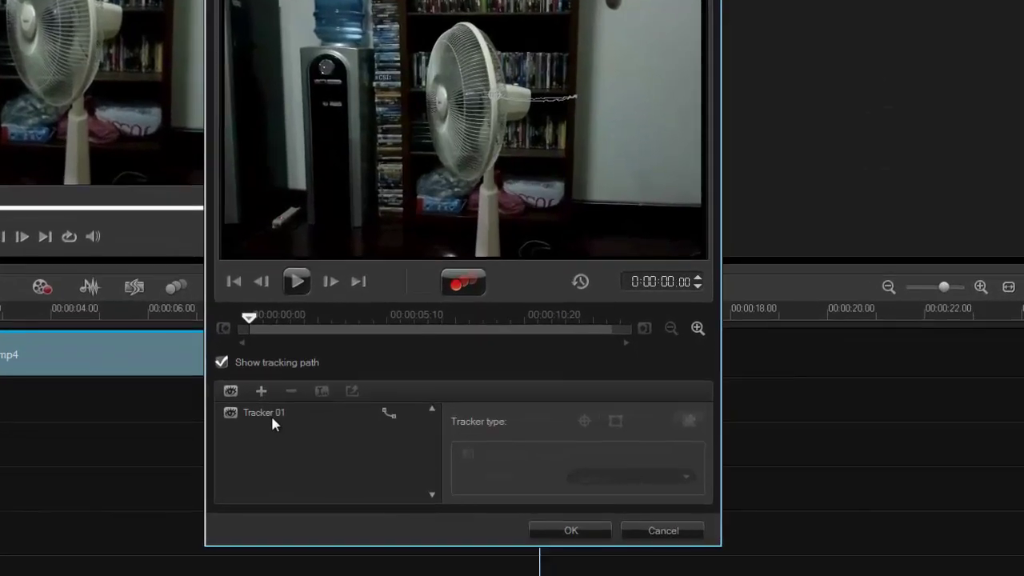
click(267, 417)
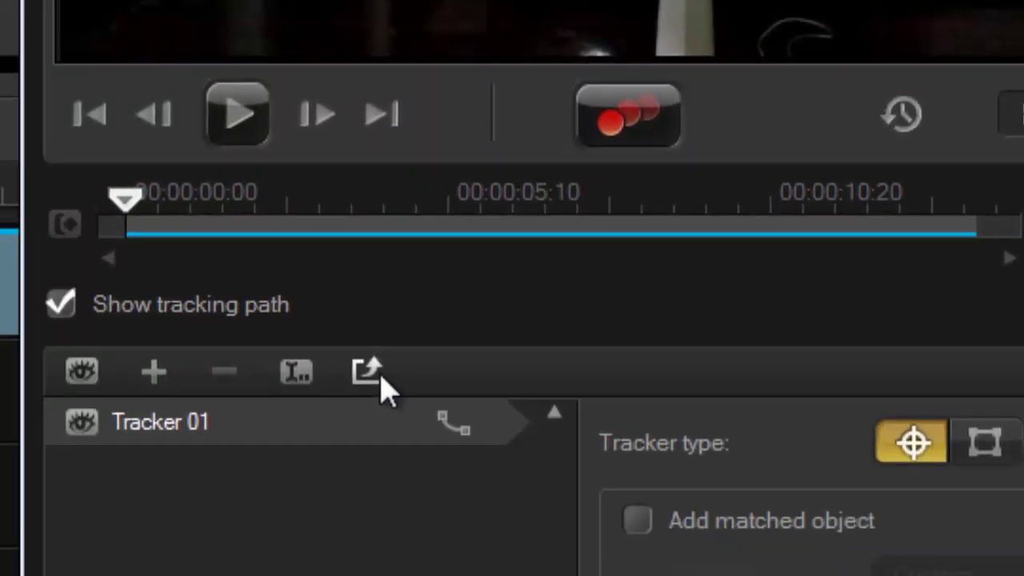
- Save the tracked path to the Custom path library and close Track Motion
click(378, 375)
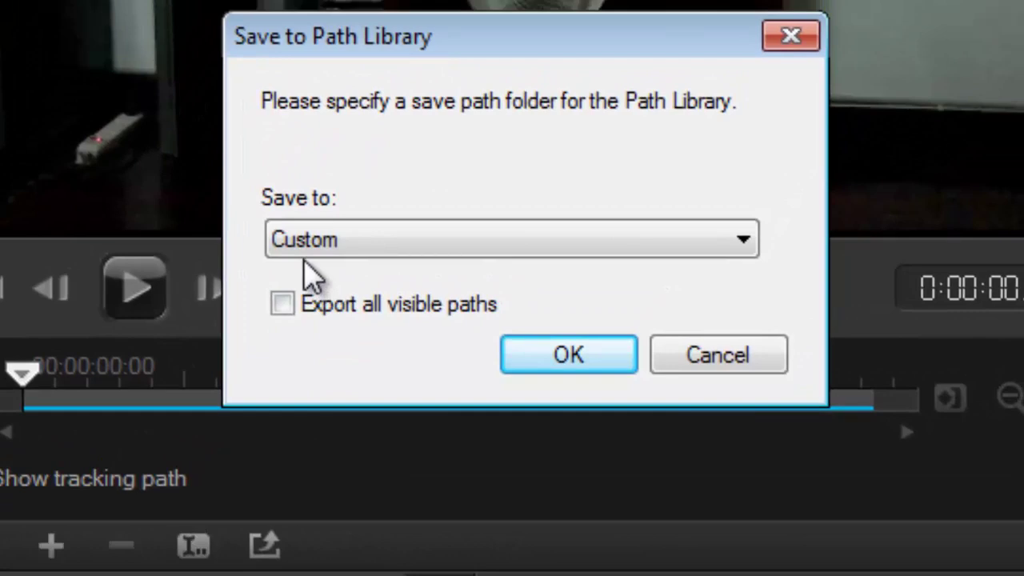
click(532, 353)
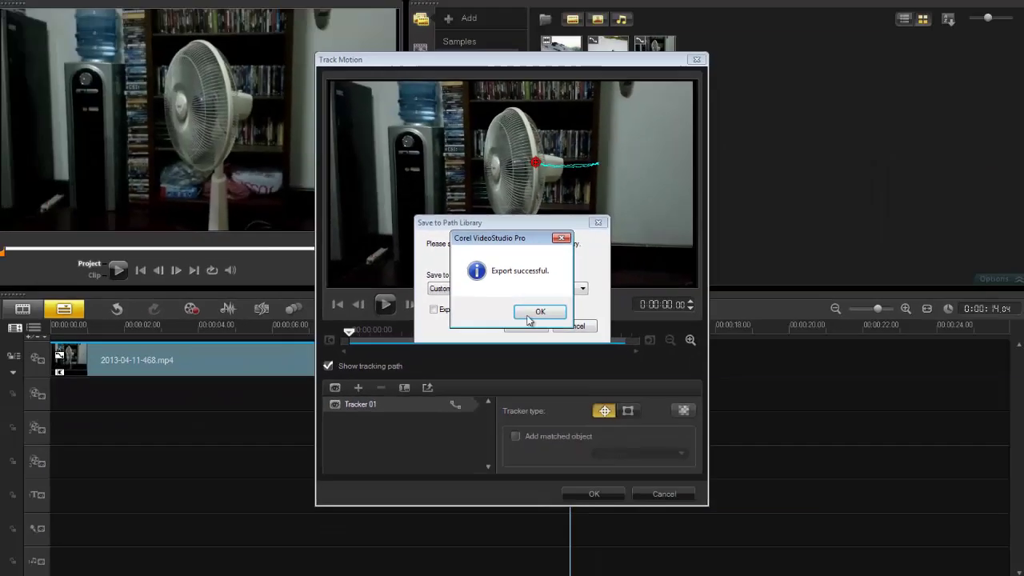
click(528, 316)
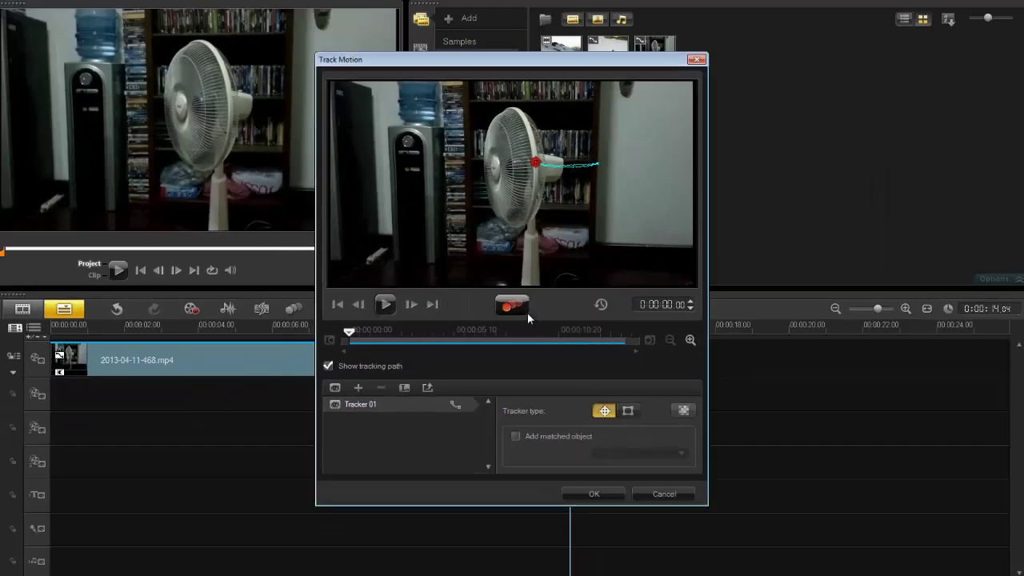
click(596, 494)
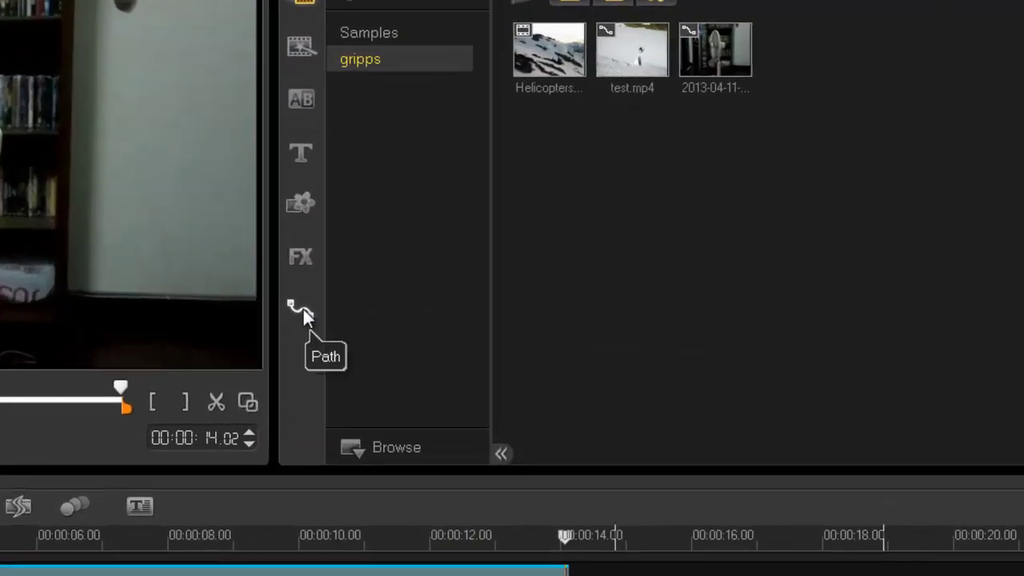
- Show the Path library's Custom category containing the saved Tracker 01 path
click(302, 310)
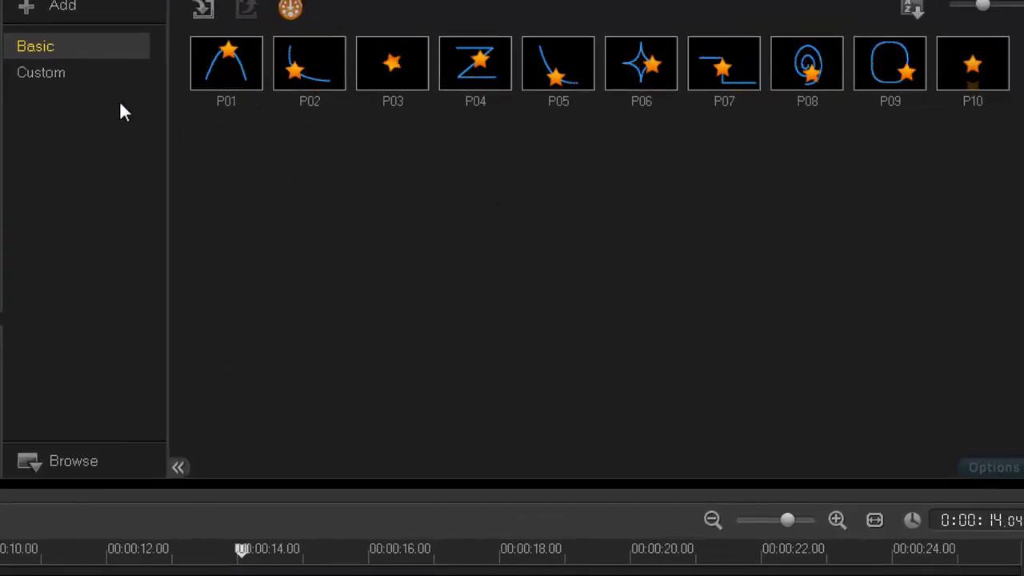
click(40, 74)
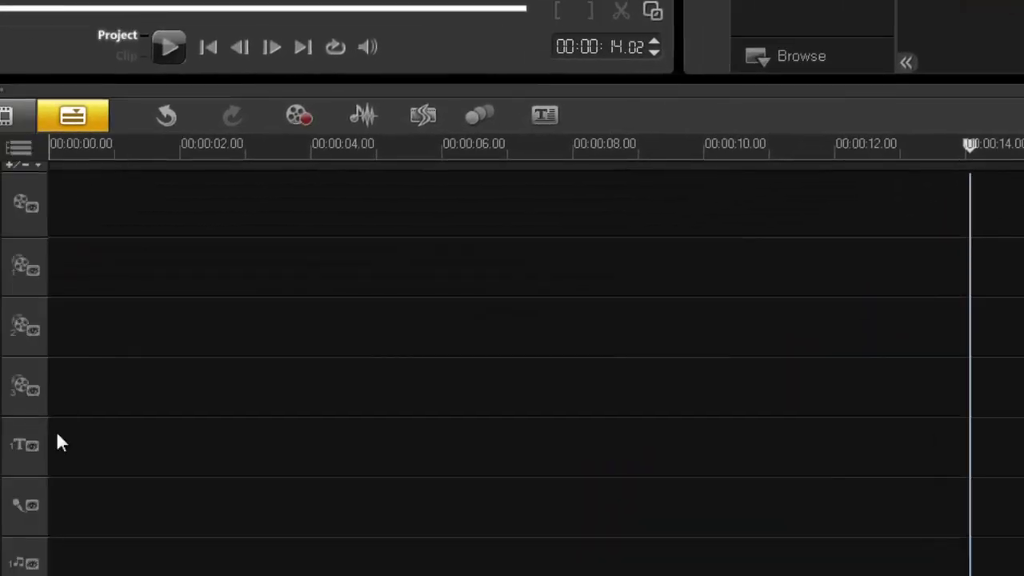
- Add a 'test' title at the start of the title track and apply the Tracker 01 path to it
click(67, 448)
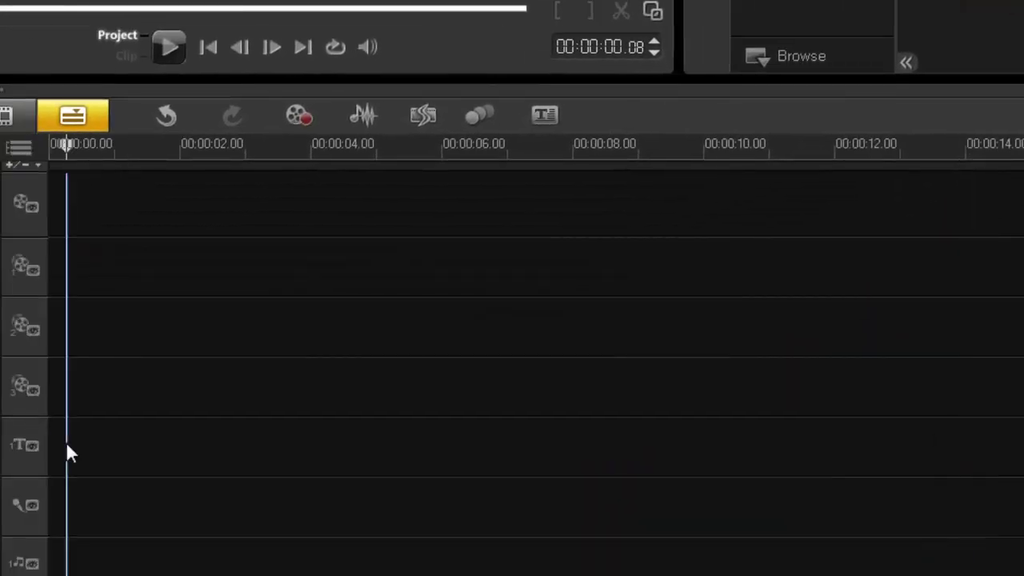
click(432, 103)
double_click(120, 166)
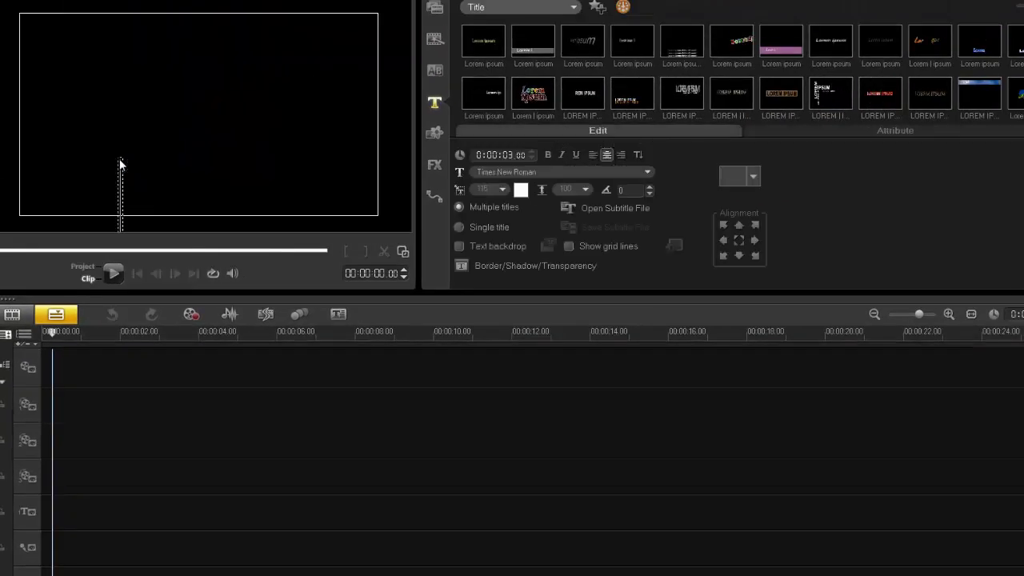
text(test)
click(240, 192)
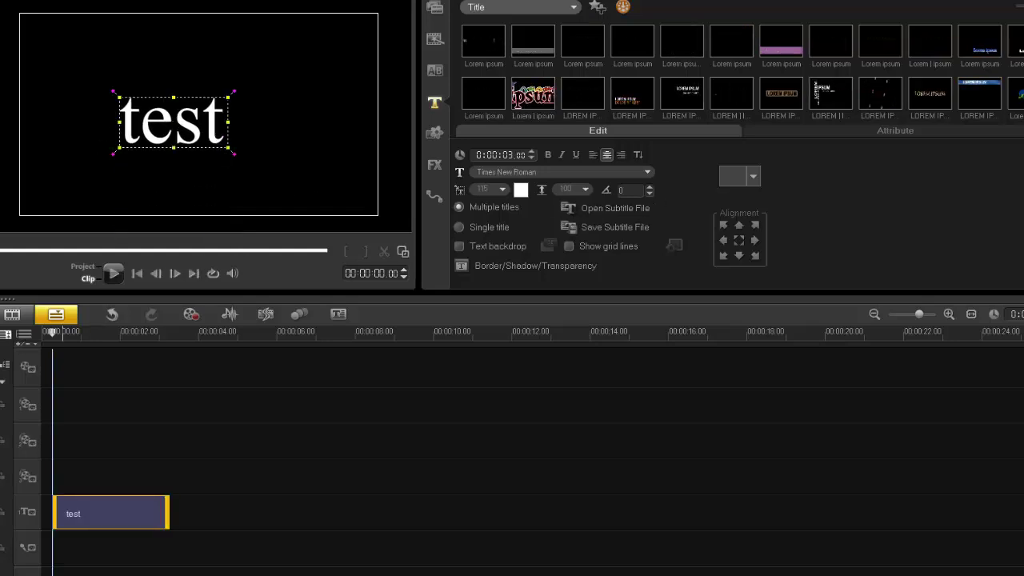
drag(105, 517, 94, 518)
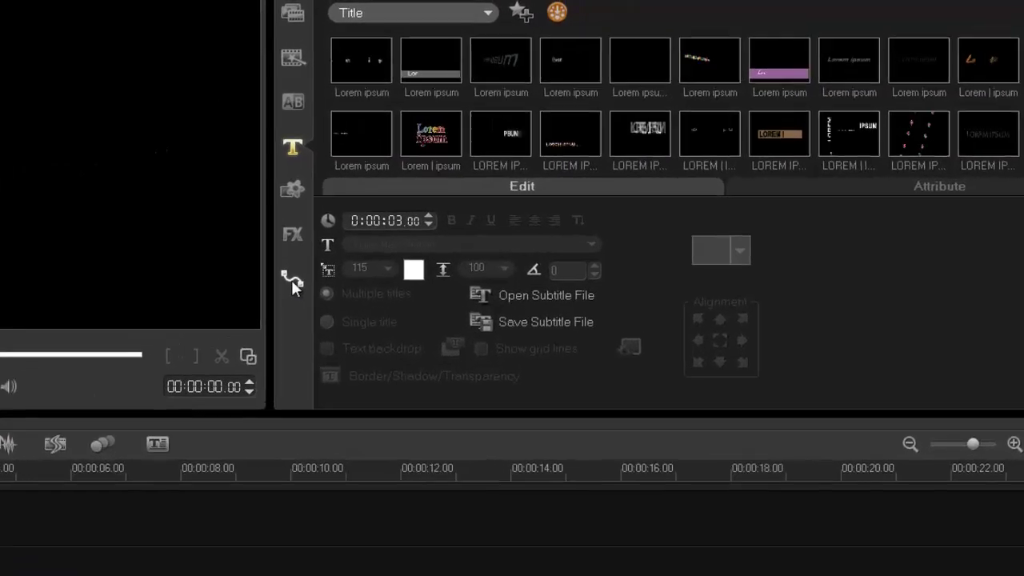
click(434, 195)
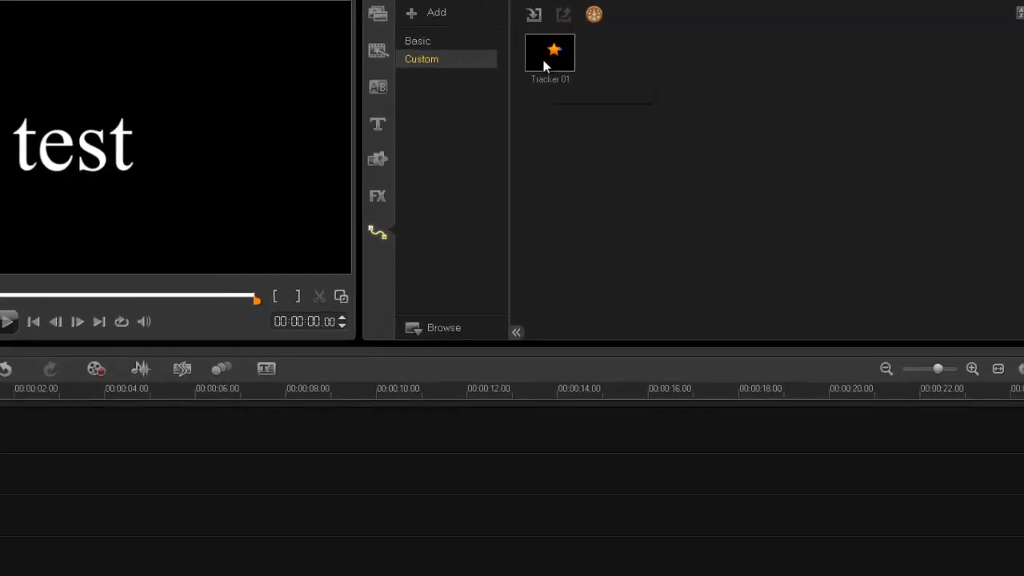
drag(461, 70, 170, 541)
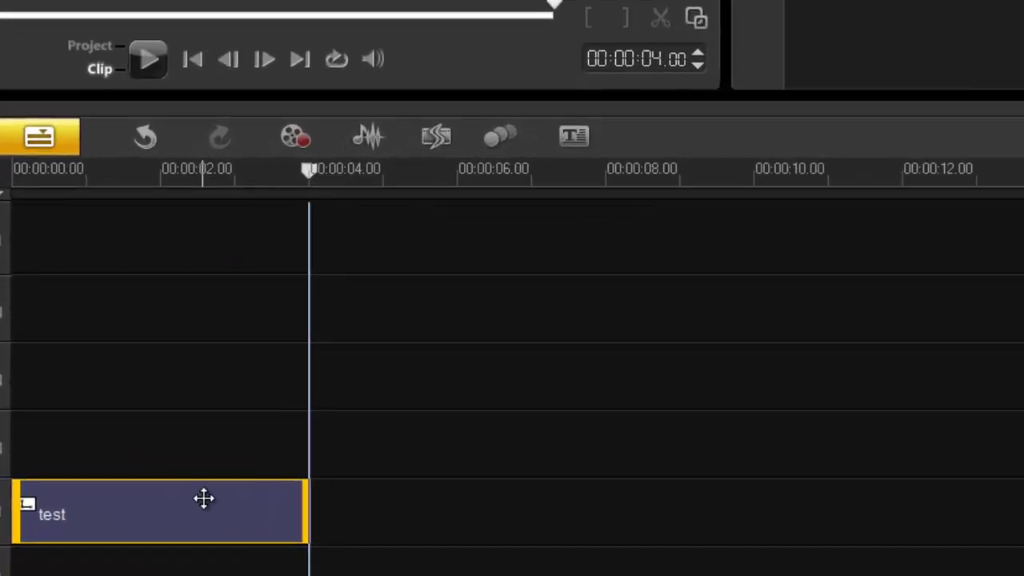
- Turn off 'Use text box for motion' for the title, then play the project to check it
right_click(112, 535)
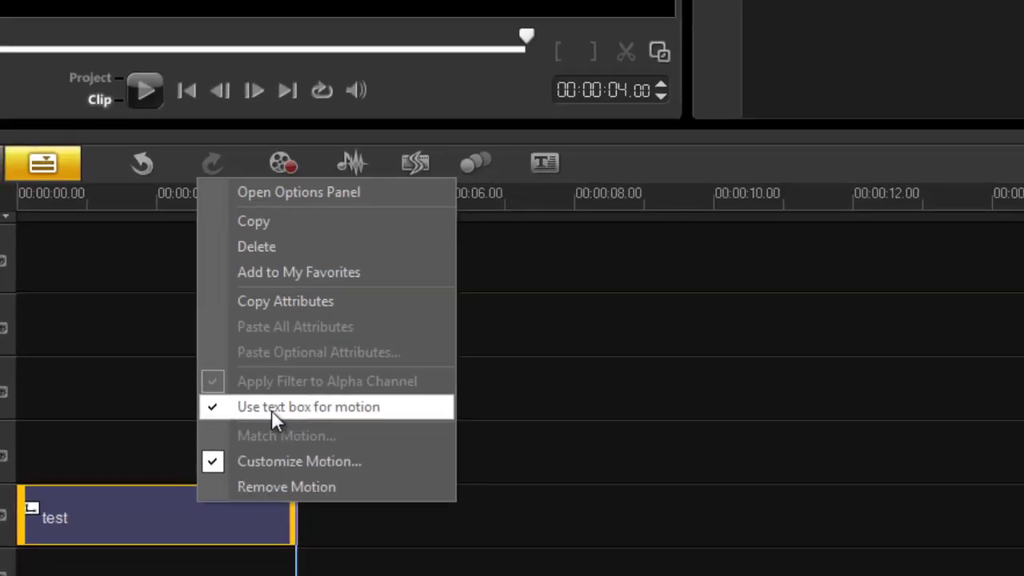
click(286, 399)
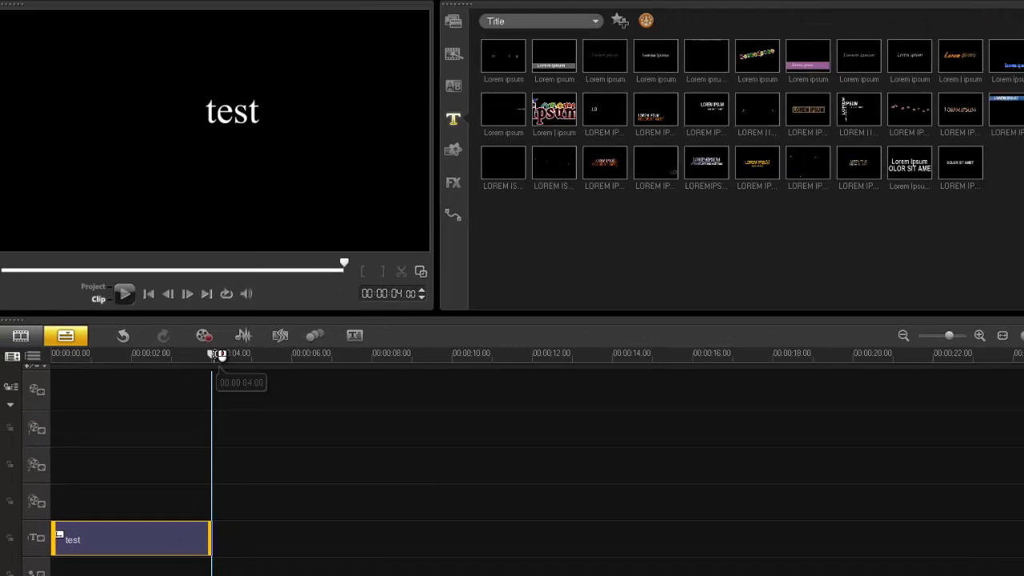
click(73, 354)
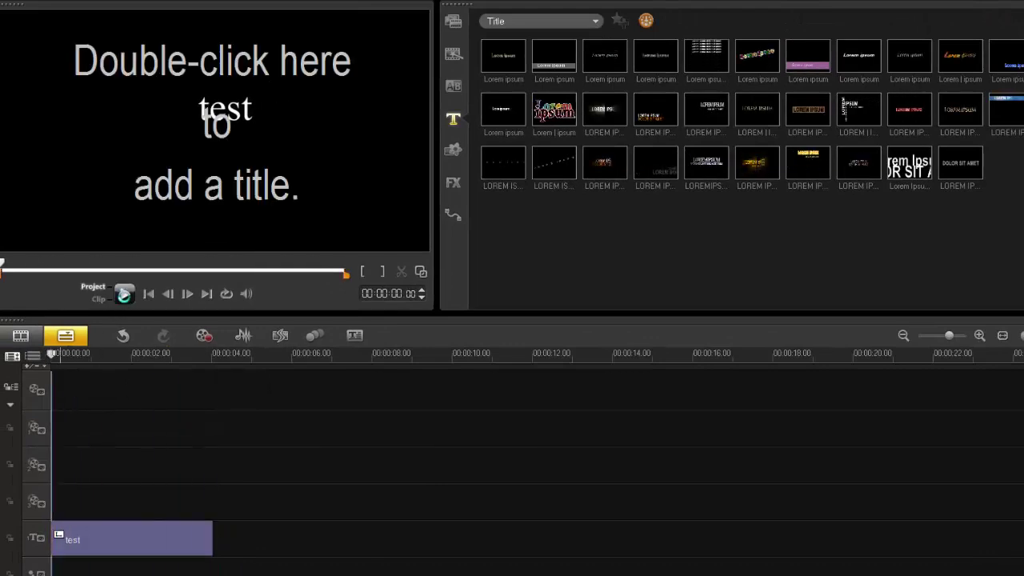
click(124, 295)
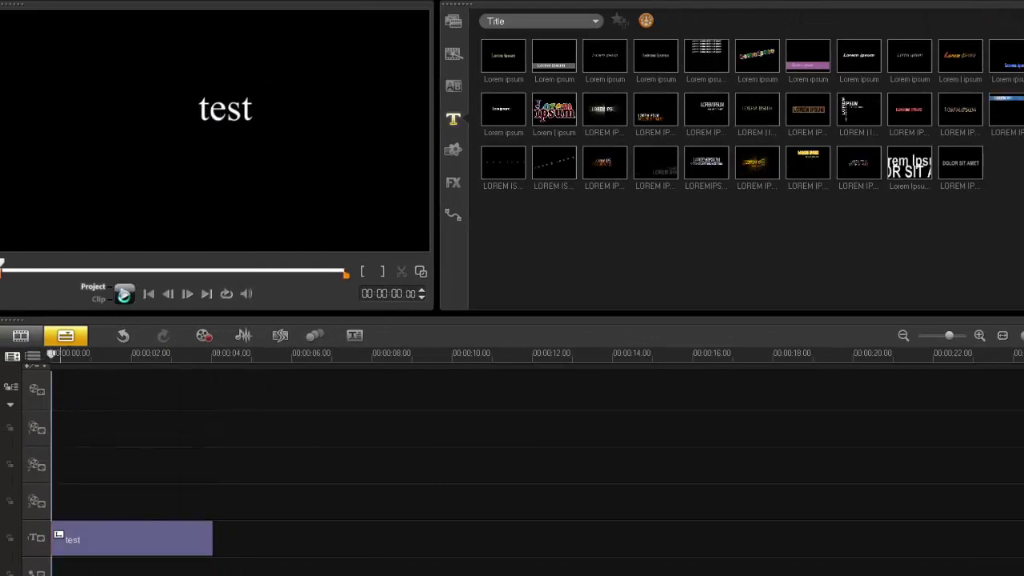
click(124, 294)
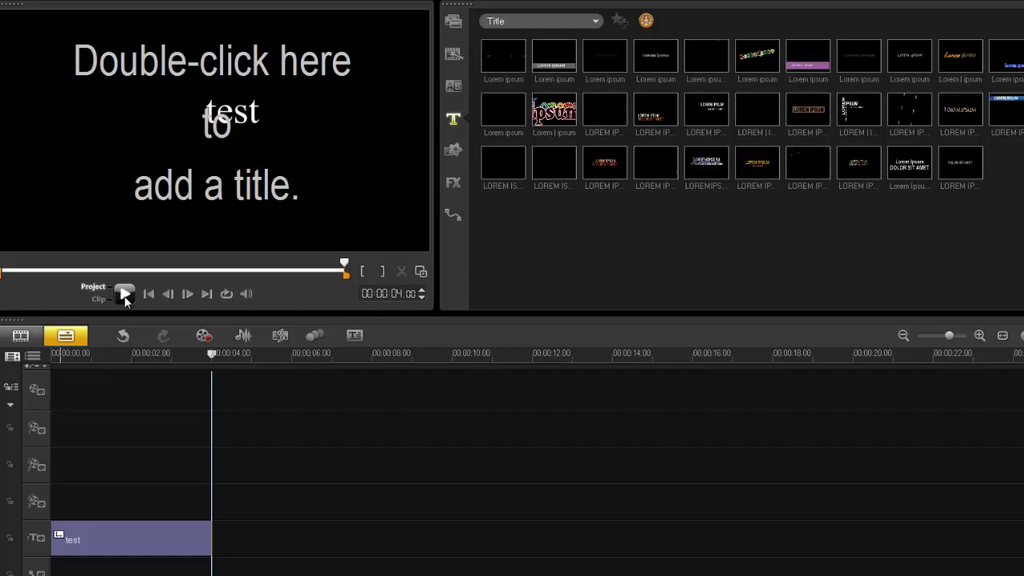
click(137, 528)
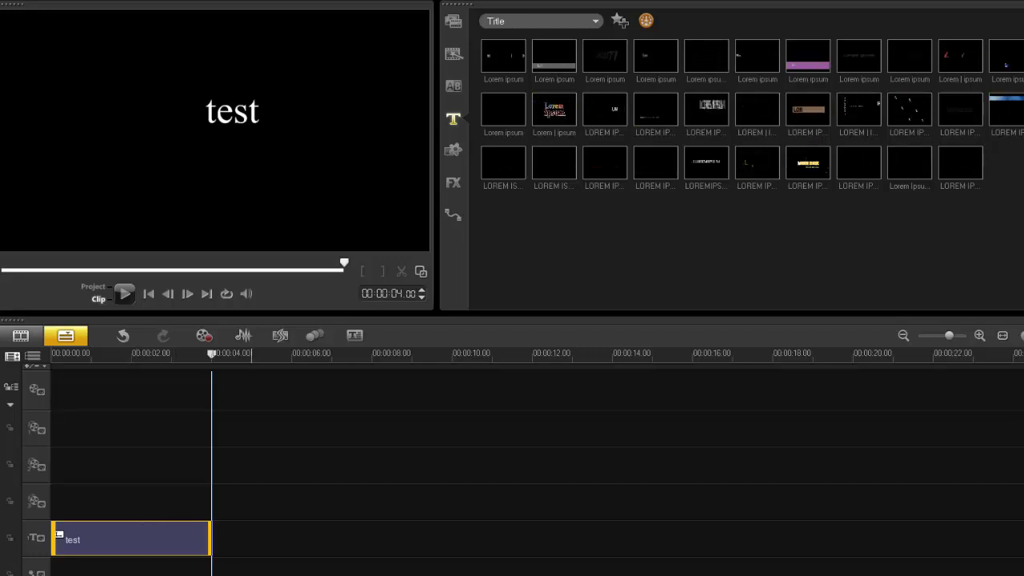
drag(1016, 33, 225, 46)
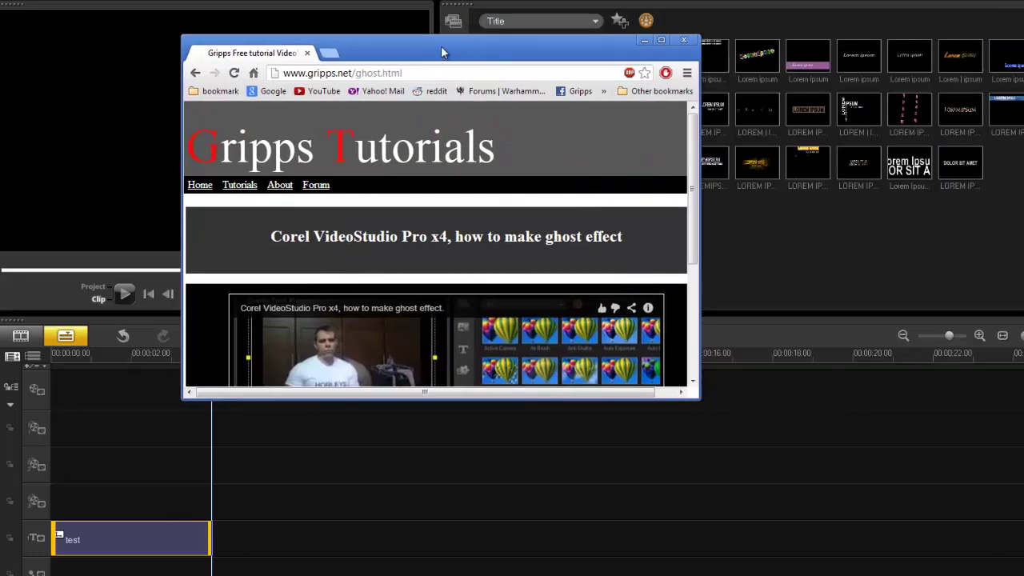
double_click(224, 45)
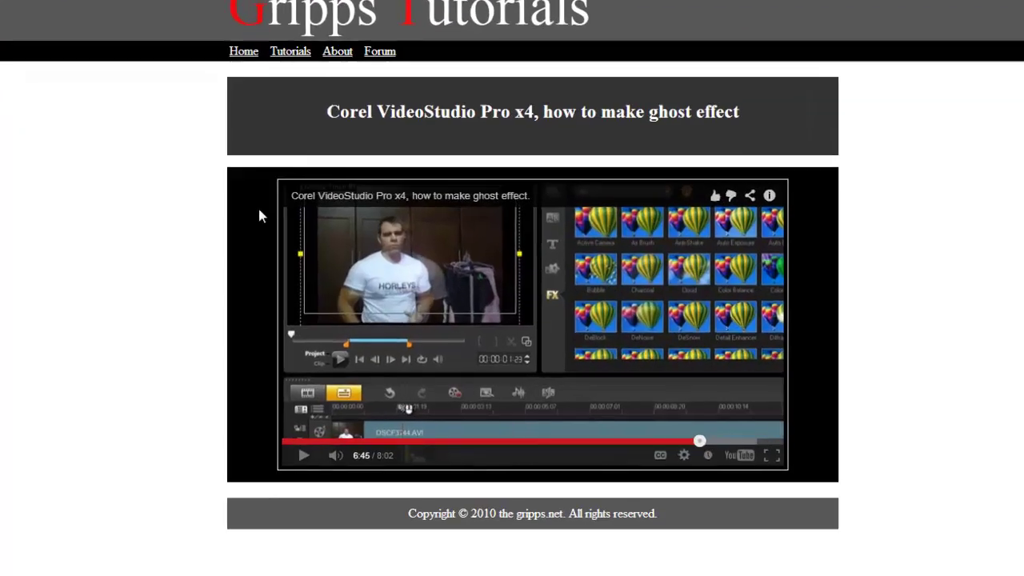